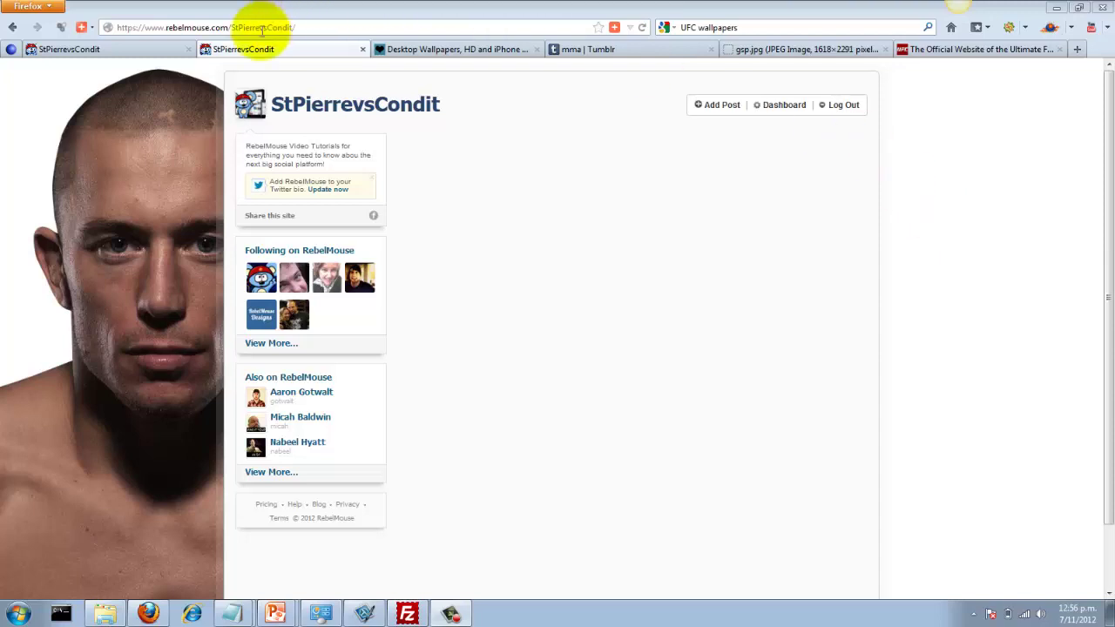
Switch to the UFC website and find "rss" on the page
{"action": "left_click_drag", "start_coordinate": [230, 27], "coordinate": [297, 27]}
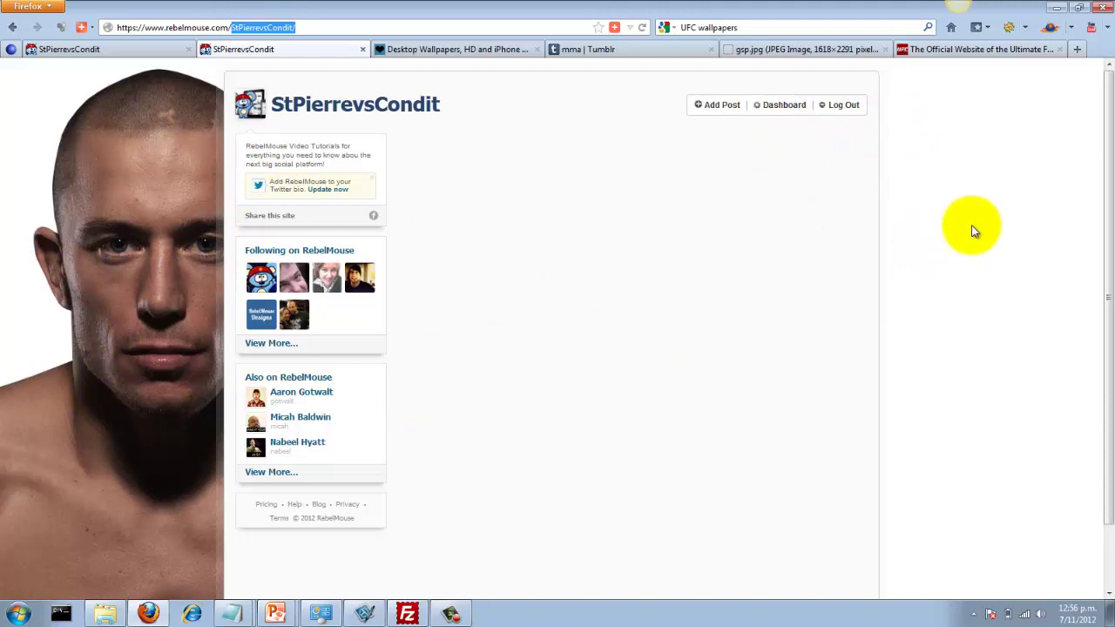
{"action": "left_click", "coordinate": [967, 49]}
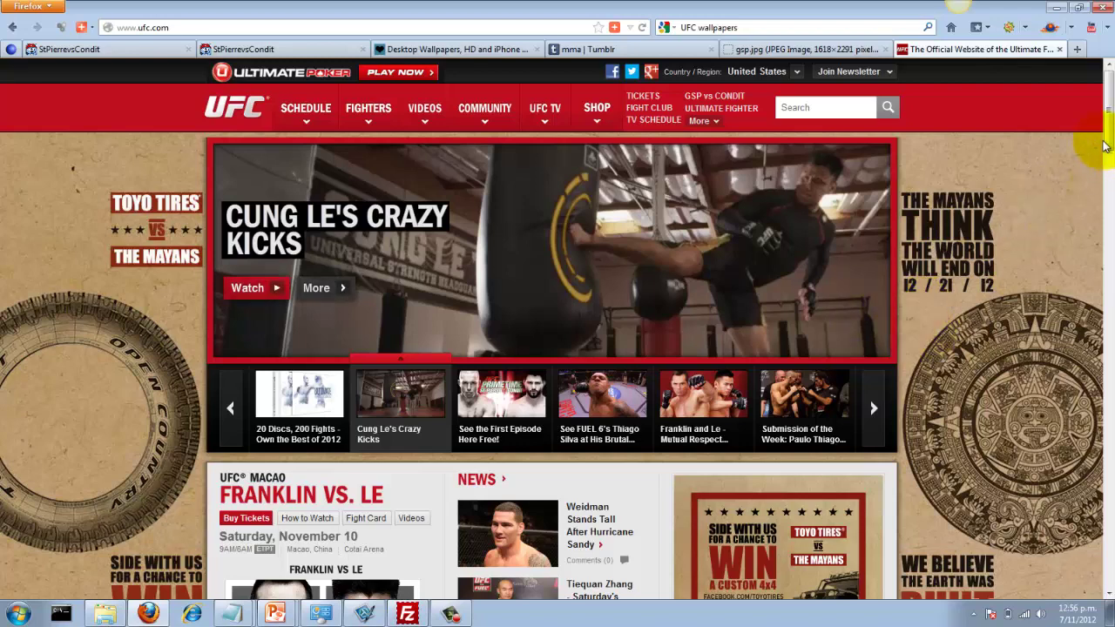
{"action": "key", "text": "ctrl+f"}
{"action": "type", "text": "r"}
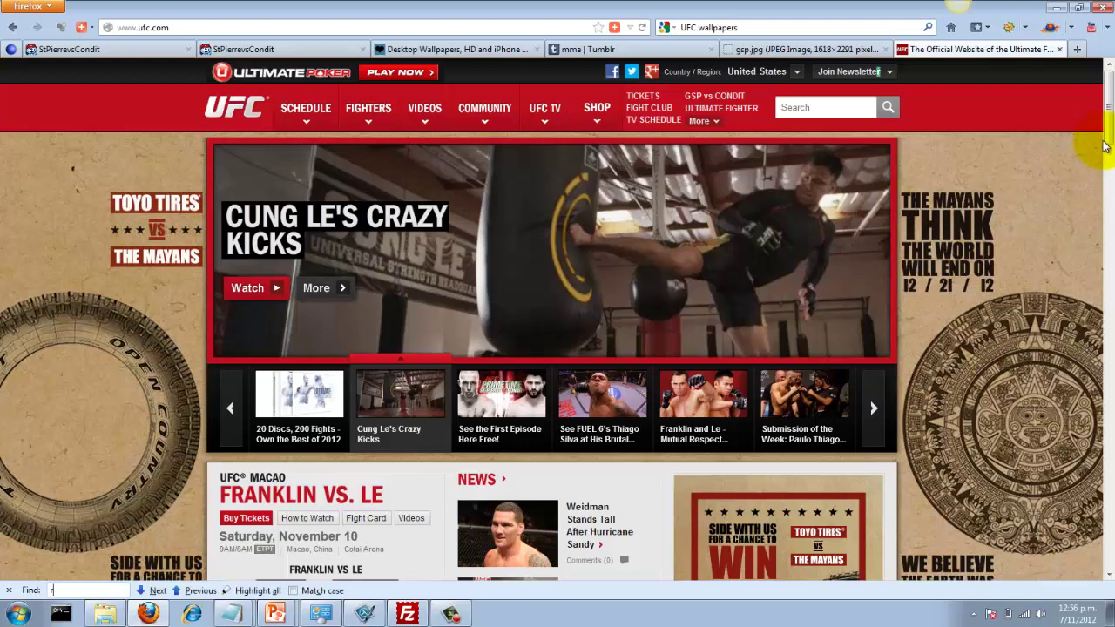
{"action": "type", "text": "ss"}
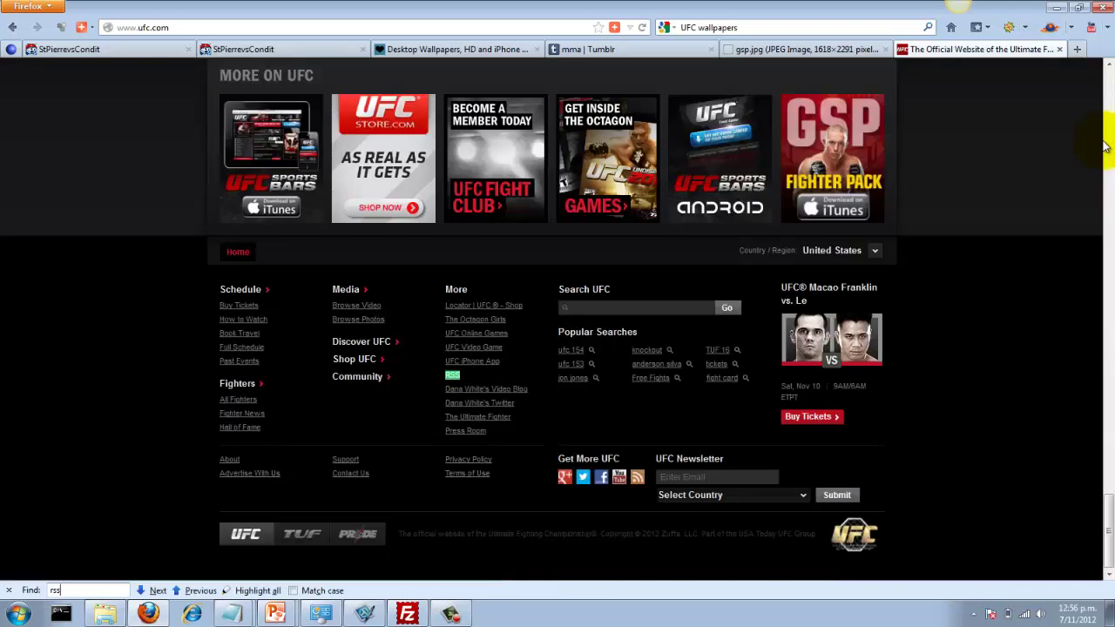
{"action": "left_click", "coordinate": [785, 495]}
{"action": "left_click", "coordinate": [785, 494]}
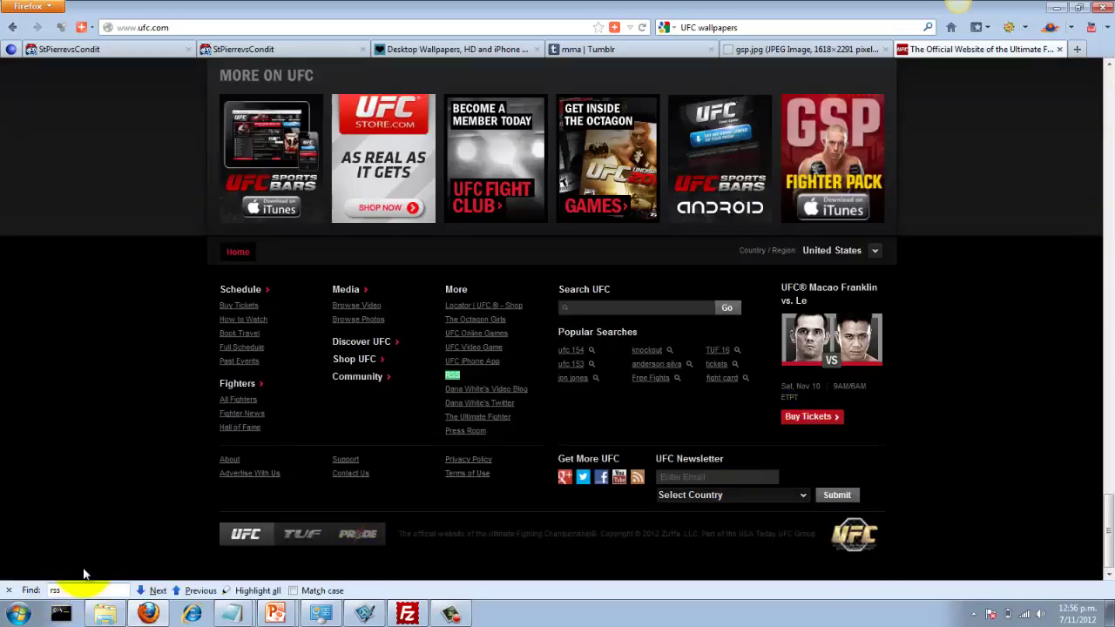
{"action": "left_click", "coordinate": [638, 480]}
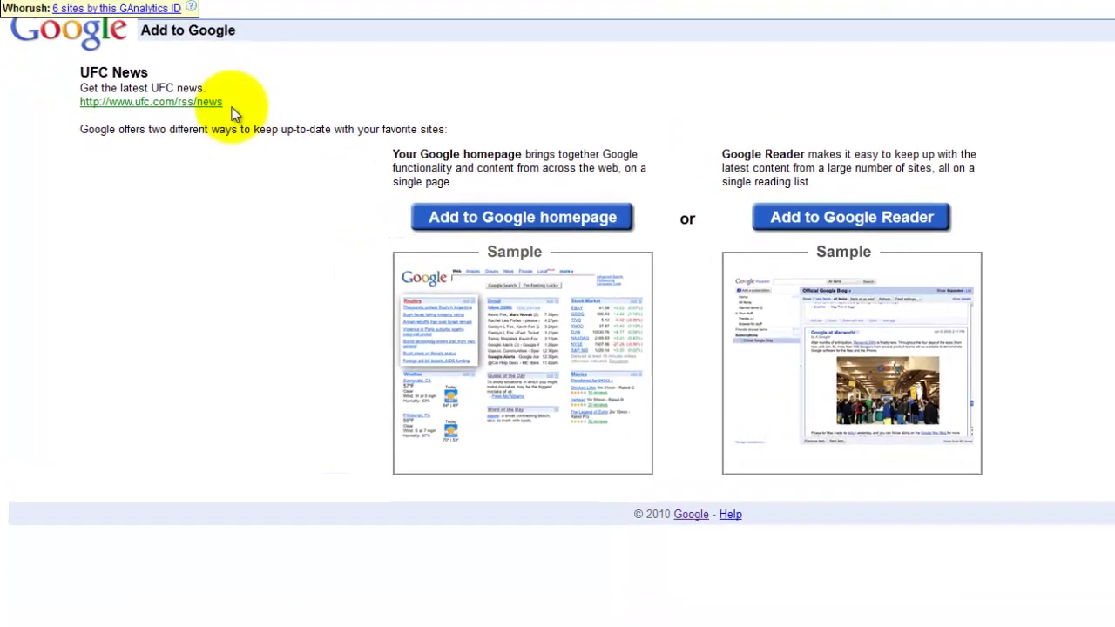
{"action": "left_click_drag", "start_coordinate": [231, 107], "coordinate": [75, 101]}
{"action": "key", "text": "ctrl+c"}
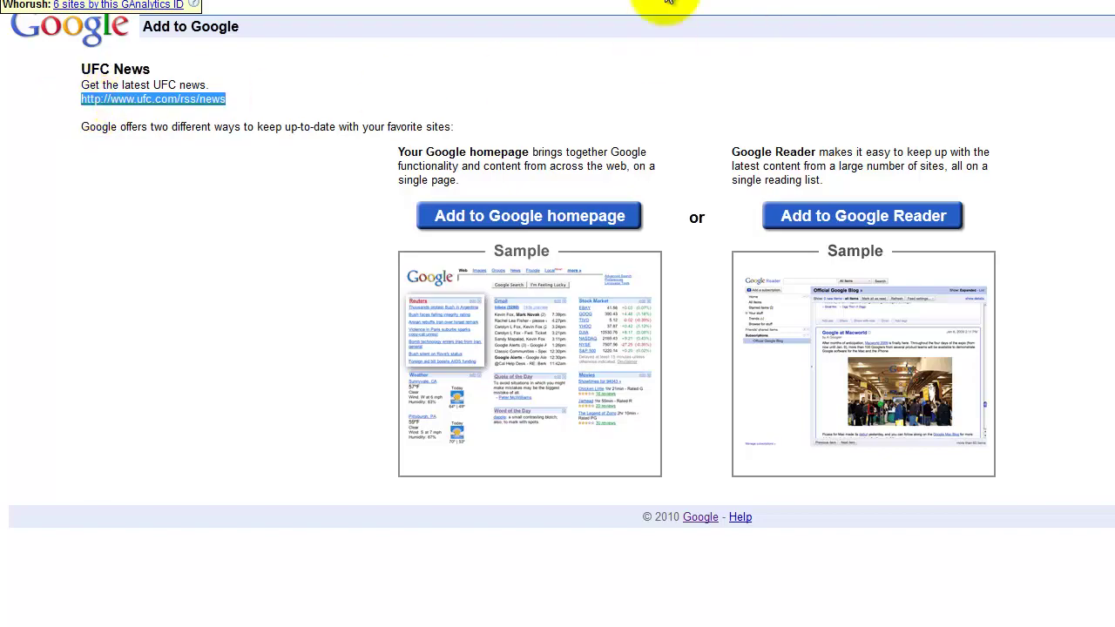
{"action": "left_click", "coordinate": [299, 3]}
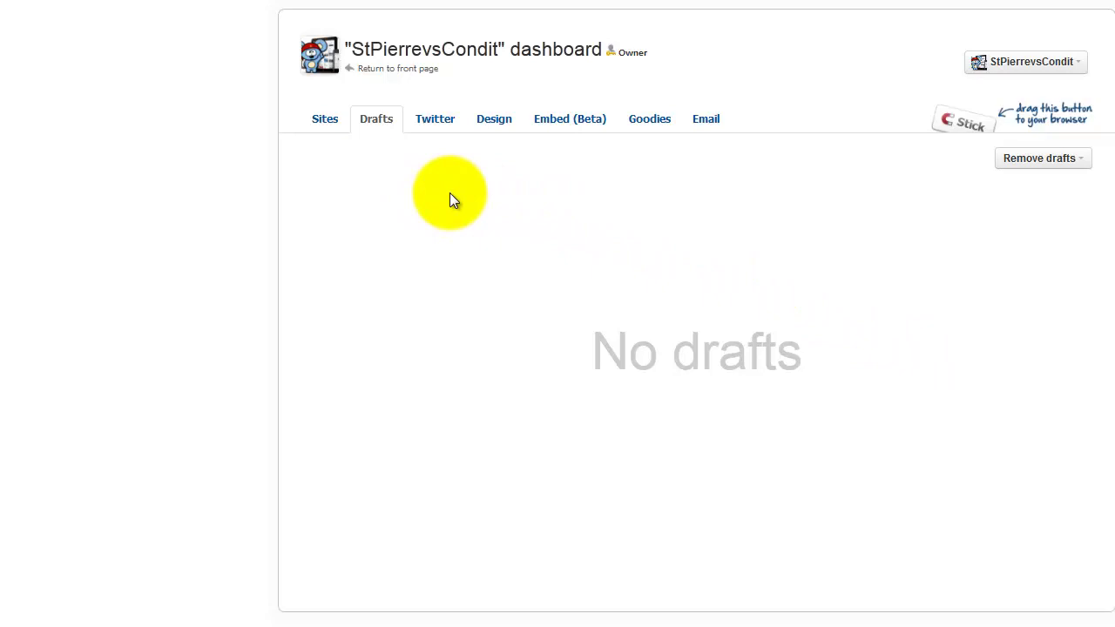
{"action": "left_click", "coordinate": [324, 122]}
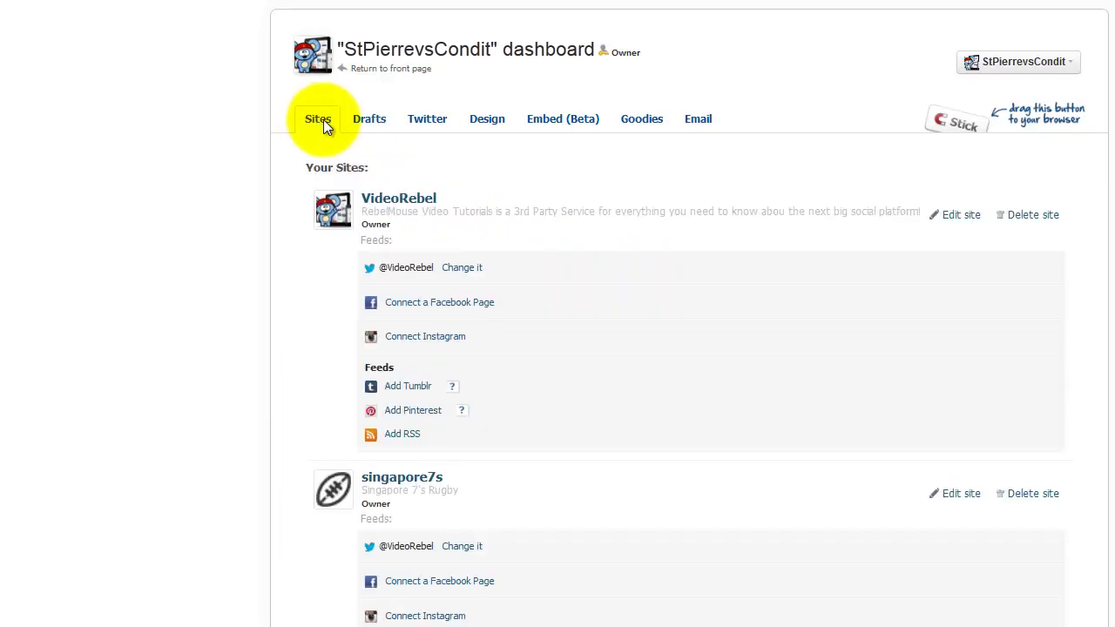
{"action": "scroll", "coordinate": [610, 453], "scroll_direction": "down", "scroll_amount": 5}
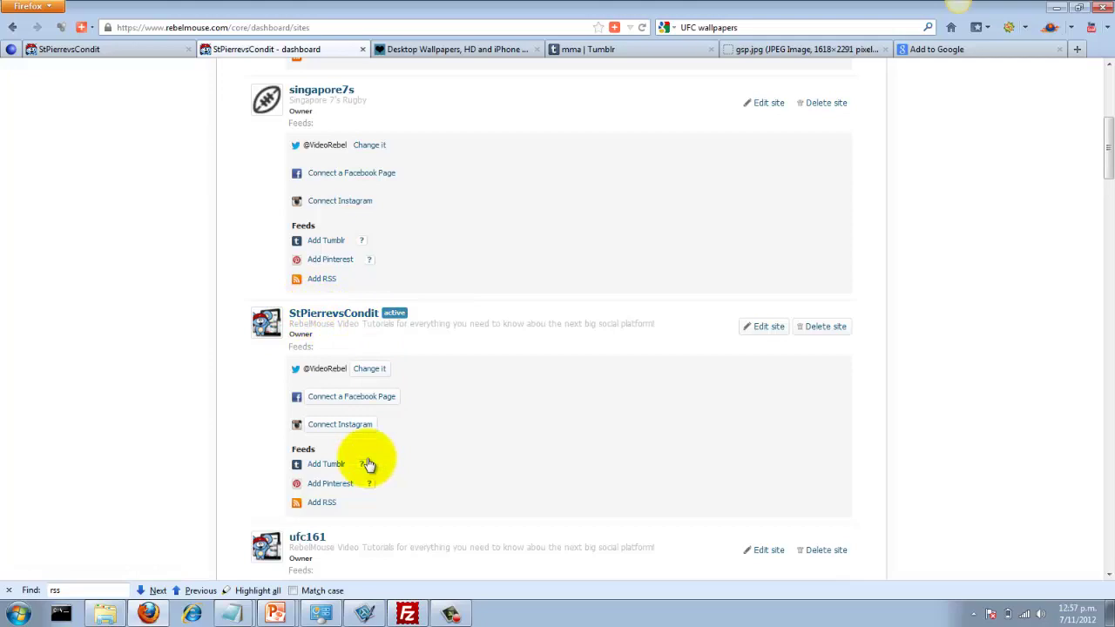
{"action": "left_click", "coordinate": [319, 503]}
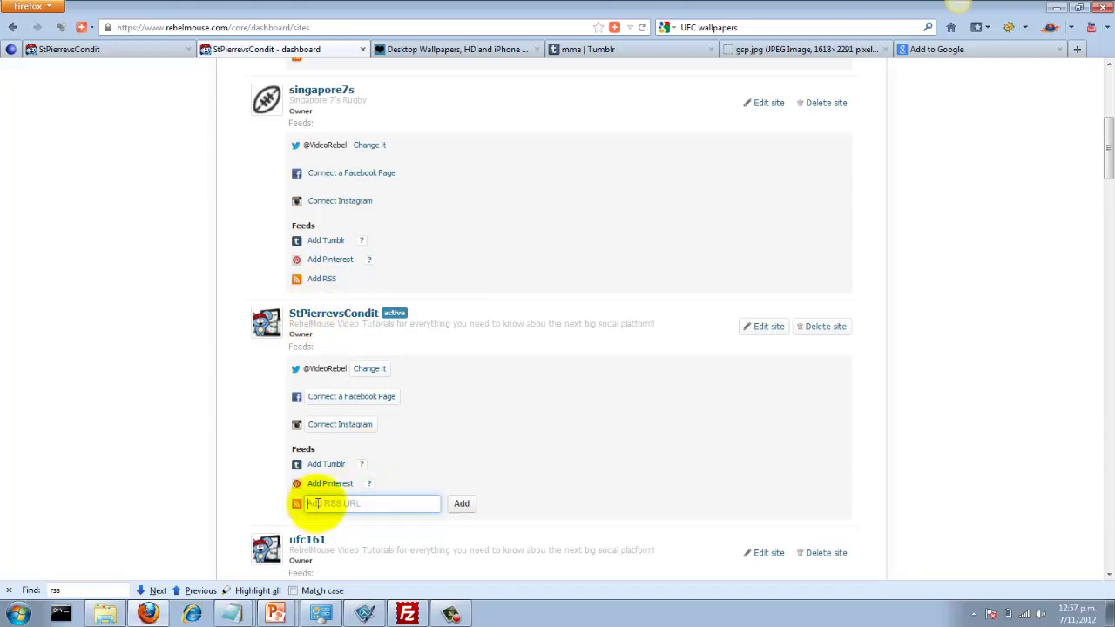
{"action": "key", "text": "ctrl+v"}
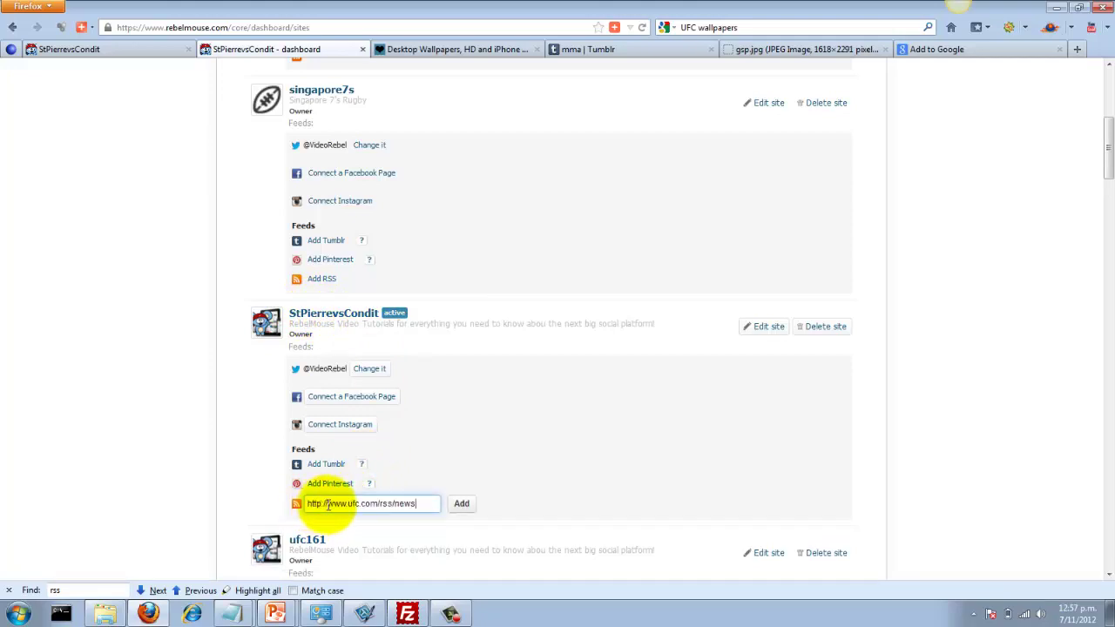
{"action": "left_click", "coordinate": [461, 503]}
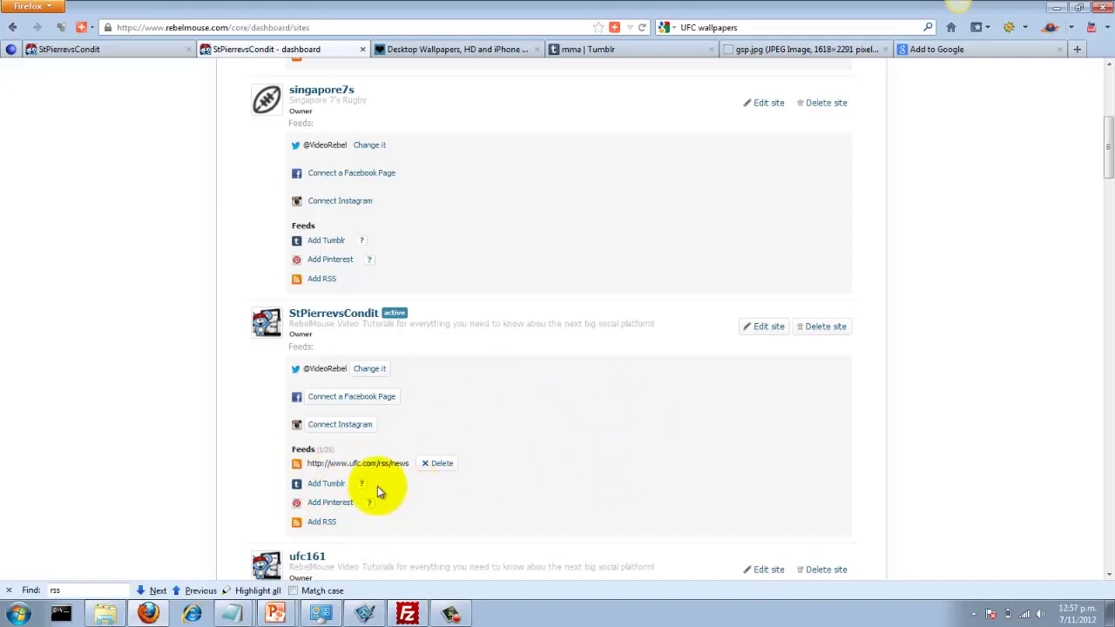
{"action": "left_click_drag", "start_coordinate": [1106, 144], "coordinate": [1108, 70]}
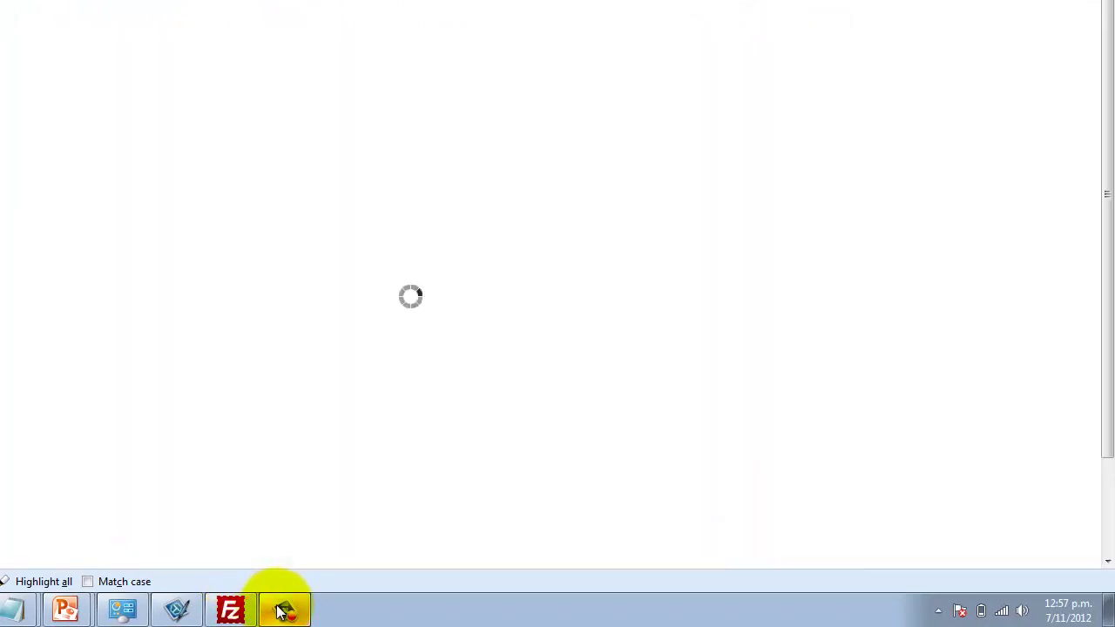
{"action": "left_click", "coordinate": [284, 610]}
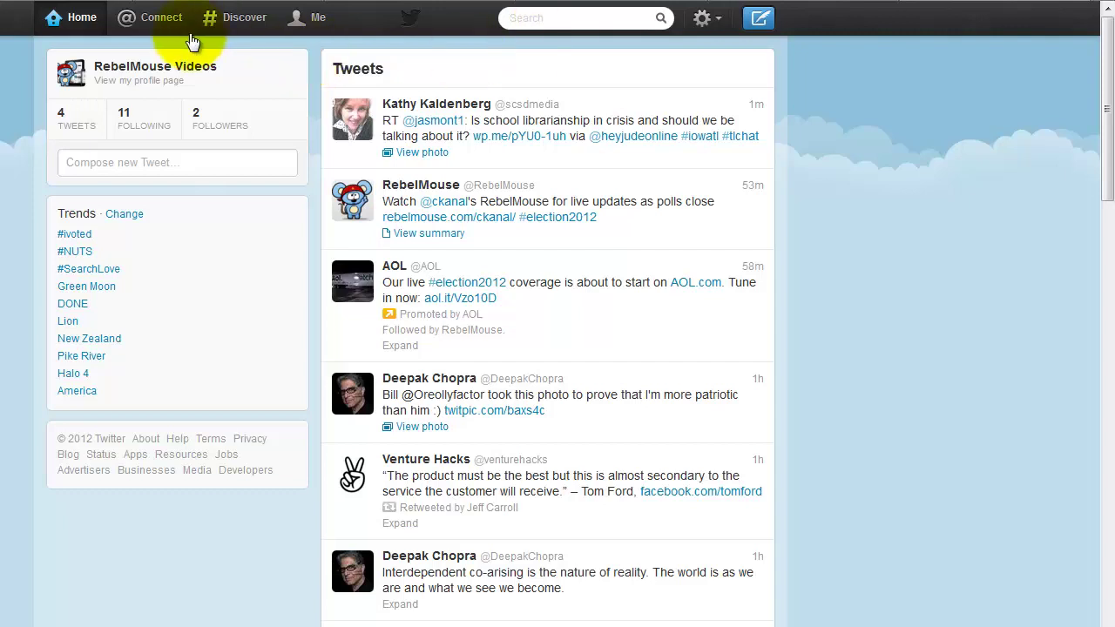
{"action": "left_click", "coordinate": [150, 17]}
{"action": "left_click", "coordinate": [538, 19]}
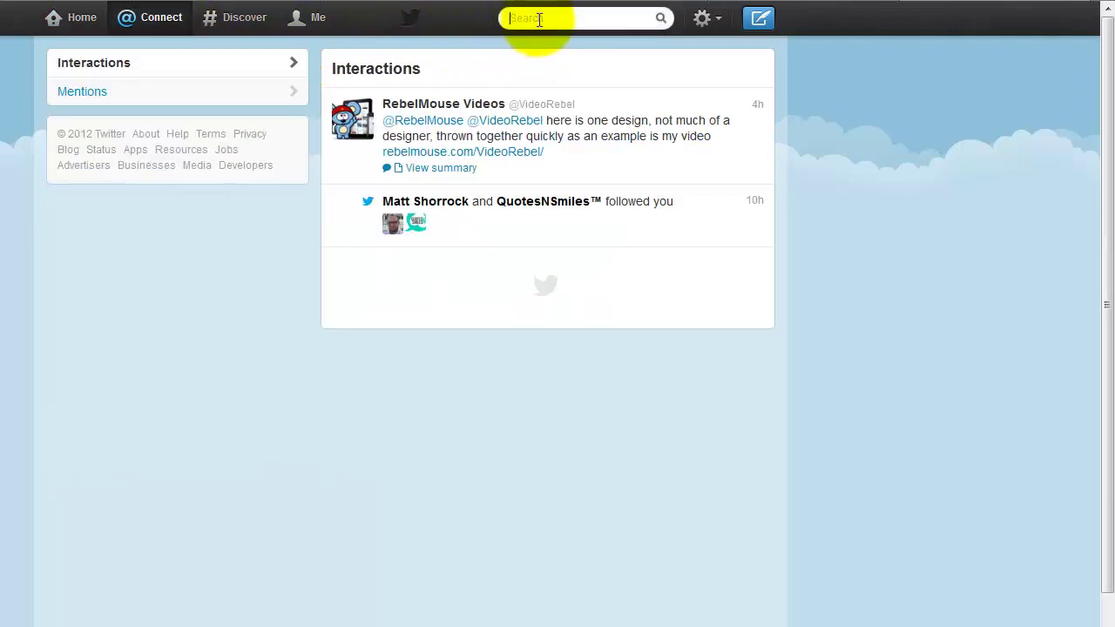
{"action": "type", "text": "ufc"}
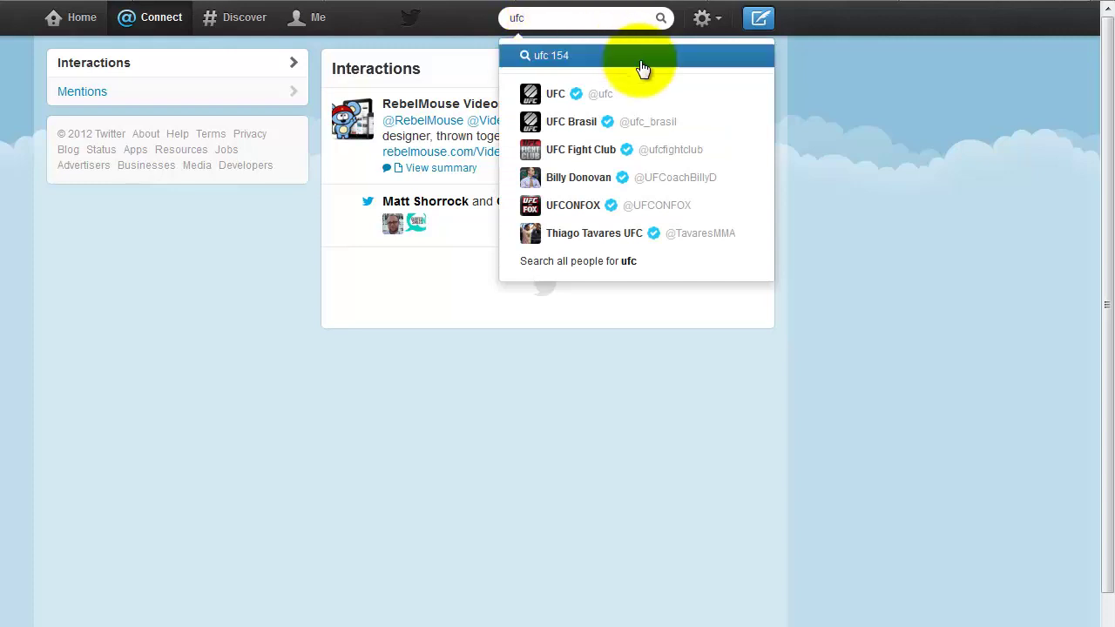
{"action": "left_click", "coordinate": [598, 105]}
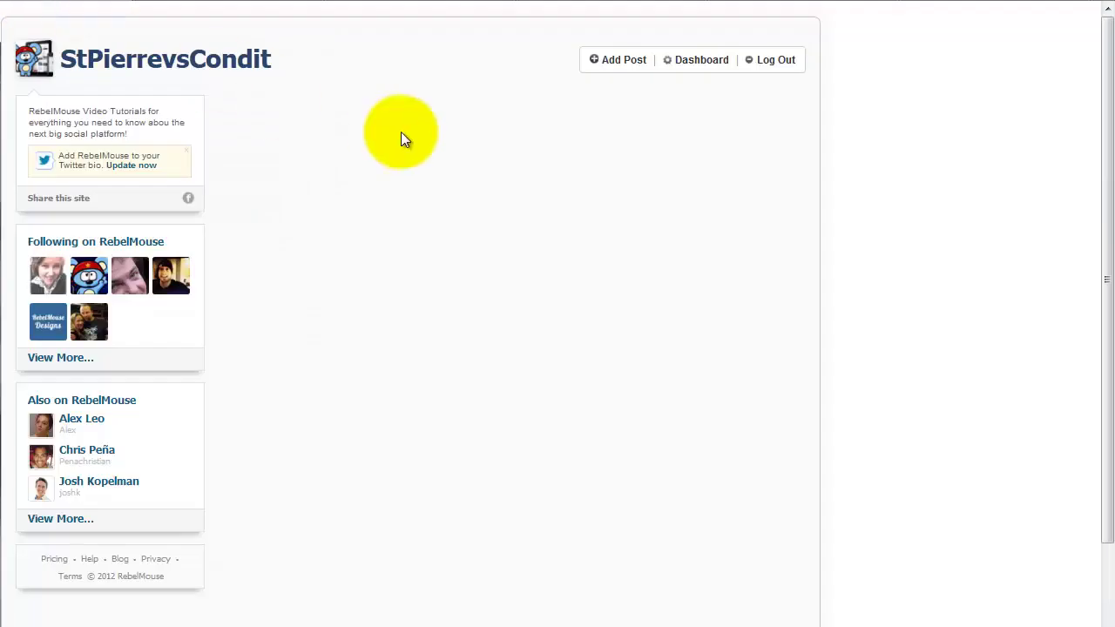
Add ufc to the accounts whose tweets are published in the StPierrevsCondit dashboard's Twitter settings
{"action": "left_click", "coordinate": [712, 61]}
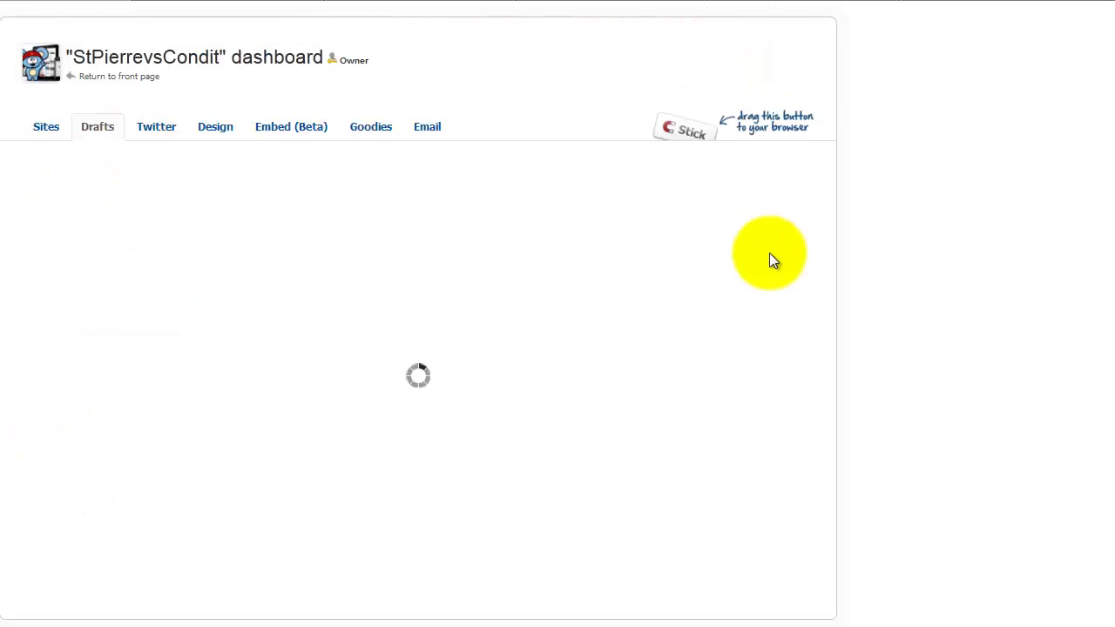
{"action": "left_click", "coordinate": [163, 137]}
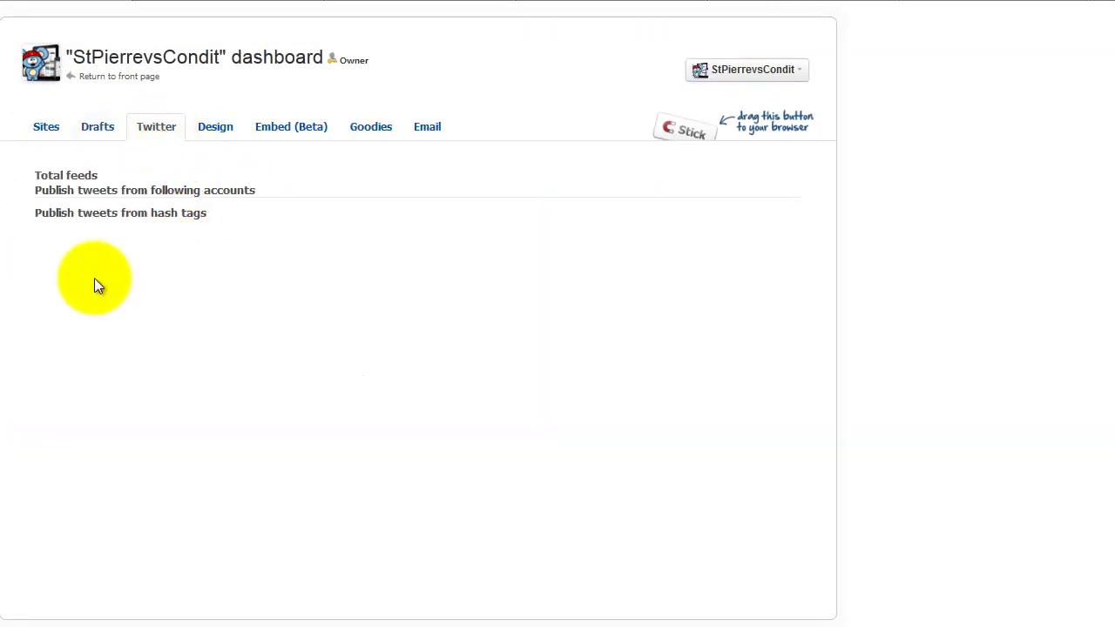
{"action": "left_click", "coordinate": [96, 218]}
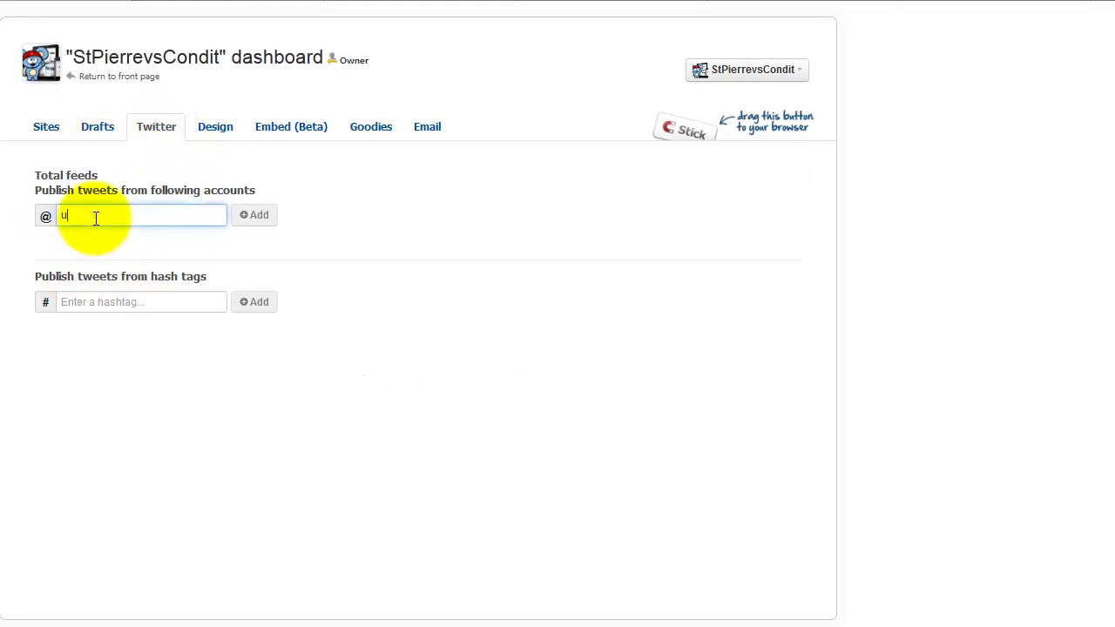
{"action": "left_click", "coordinate": [253, 218]}
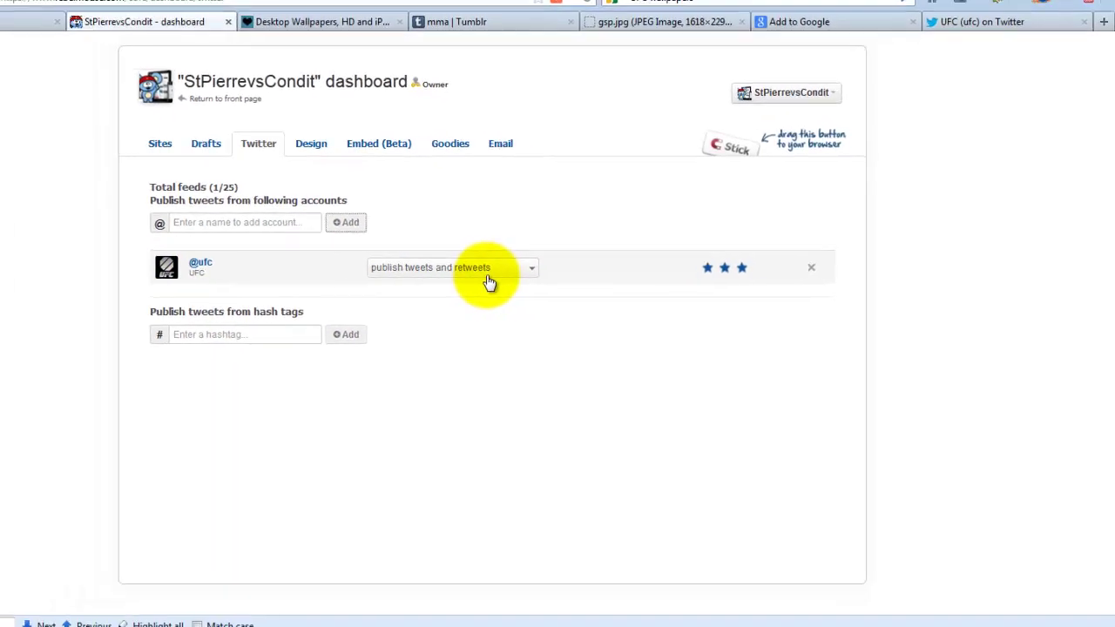
Look through the recent tweets and retweets on the UFC Twitter profile
{"action": "left_click", "coordinate": [956, 26]}
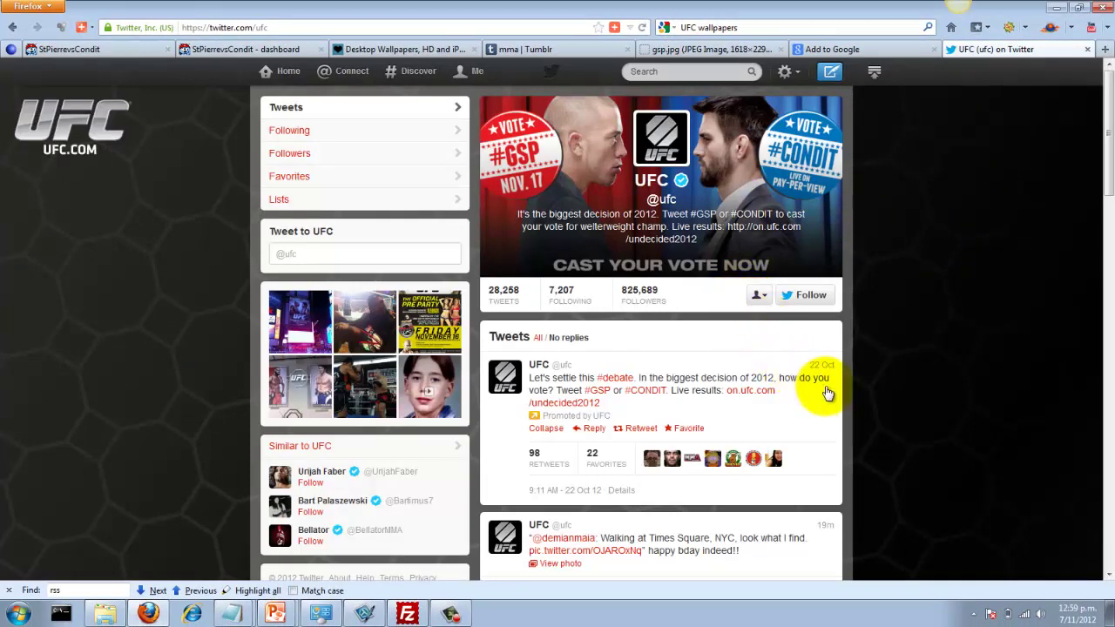
{"action": "scroll", "coordinate": [827, 394], "scroll_direction": "down", "scroll_amount": 2}
{"action": "scroll", "coordinate": [828, 394], "scroll_direction": "down", "scroll_amount": 2}
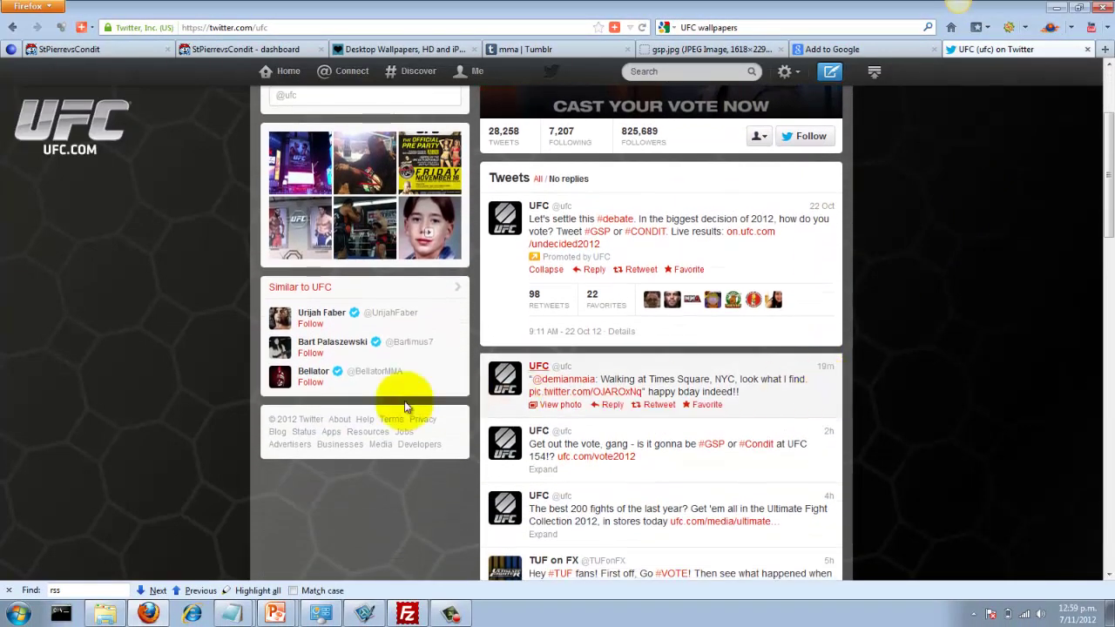
{"action": "scroll", "coordinate": [697, 414], "scroll_direction": "down", "scroll_amount": 6}
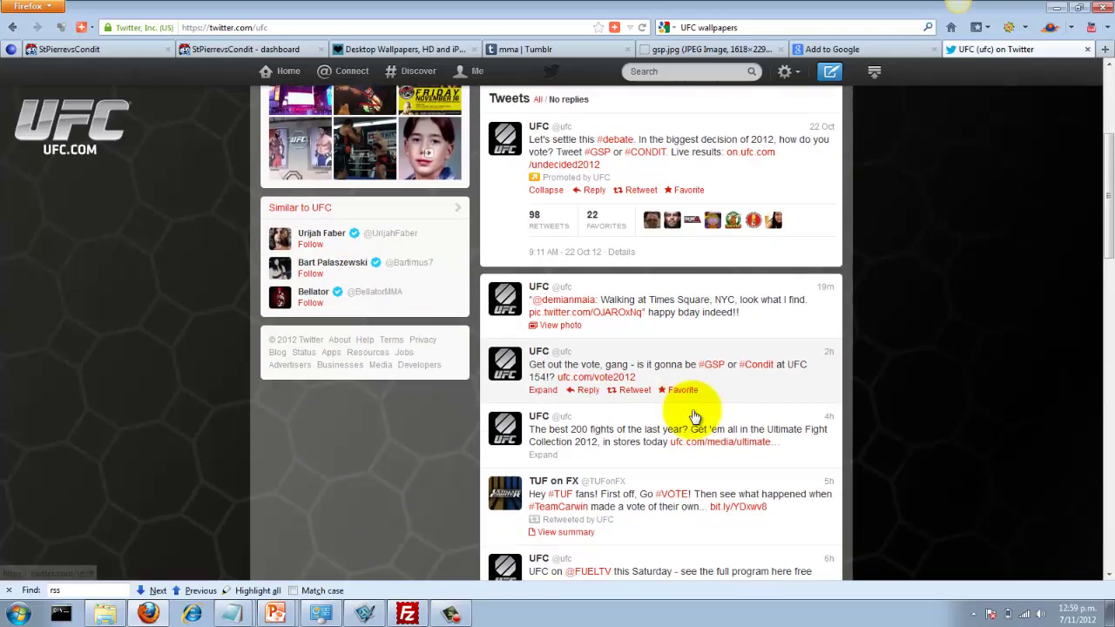
{"action": "scroll", "coordinate": [694, 416], "scroll_direction": "down", "scroll_amount": 4}
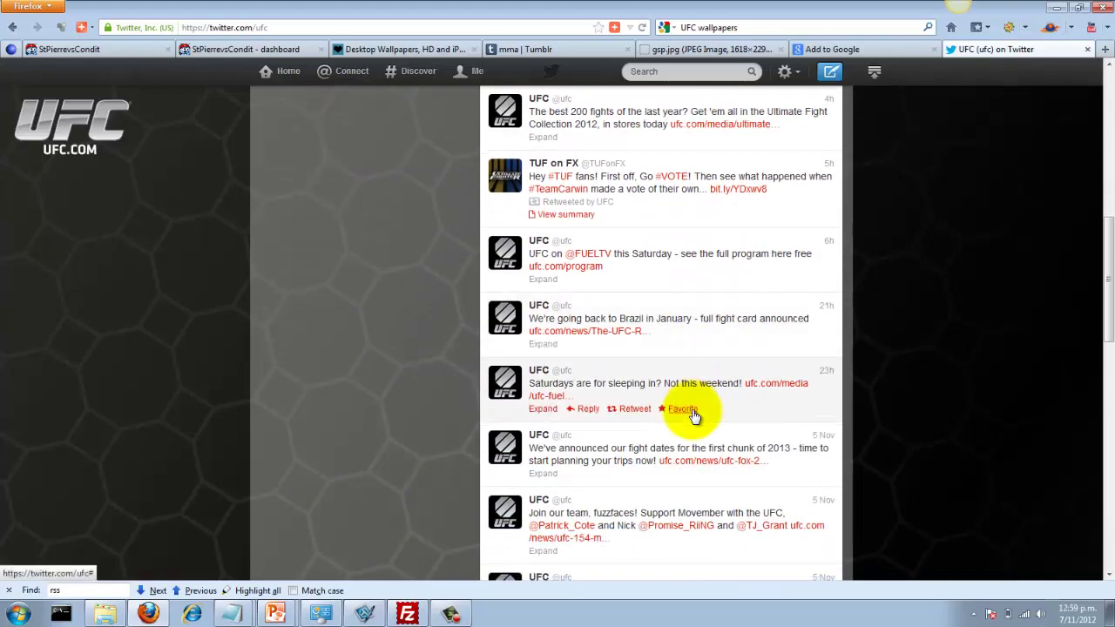
{"action": "scroll", "coordinate": [695, 416], "scroll_direction": "up", "scroll_amount": 14}
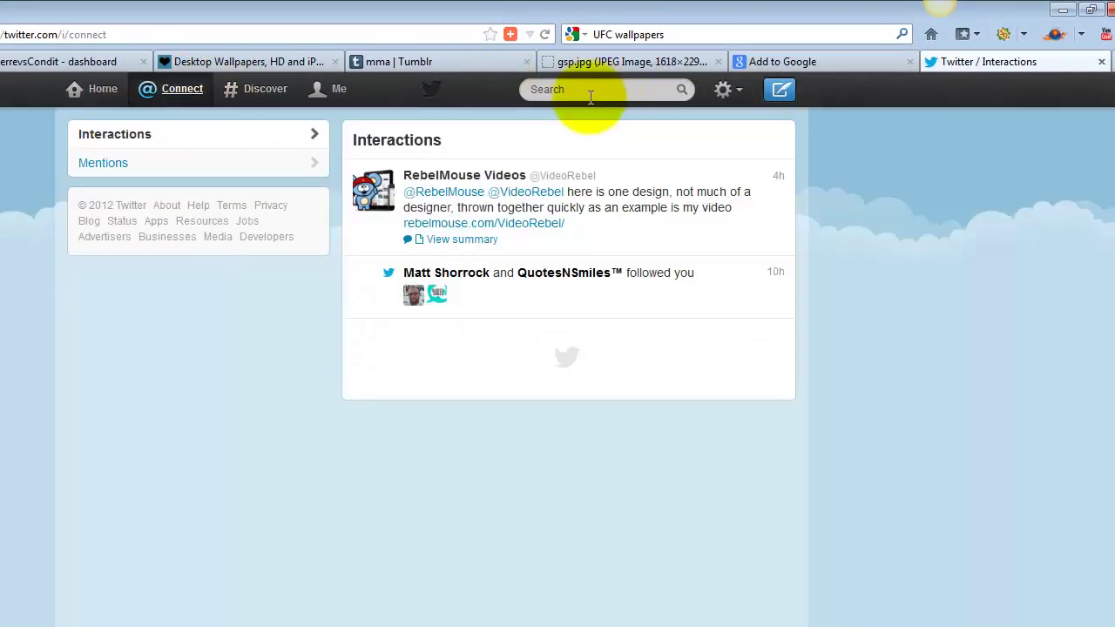
{"action": "left_click", "coordinate": [590, 91]}
{"action": "type", "text": "geor"}
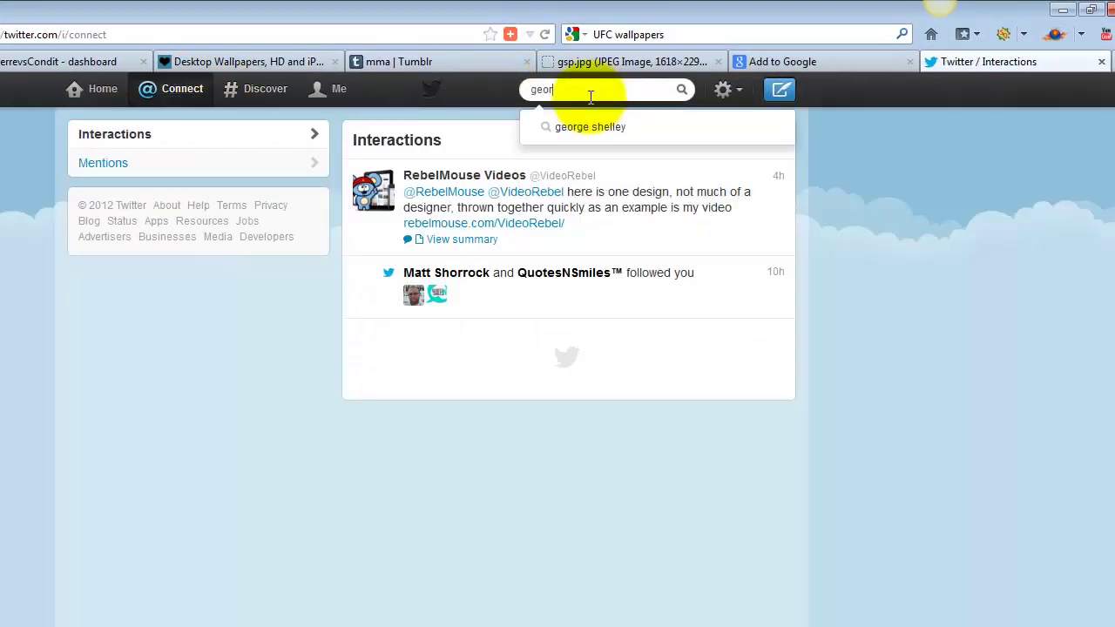
{"action": "type", "text": "ge st pe"}
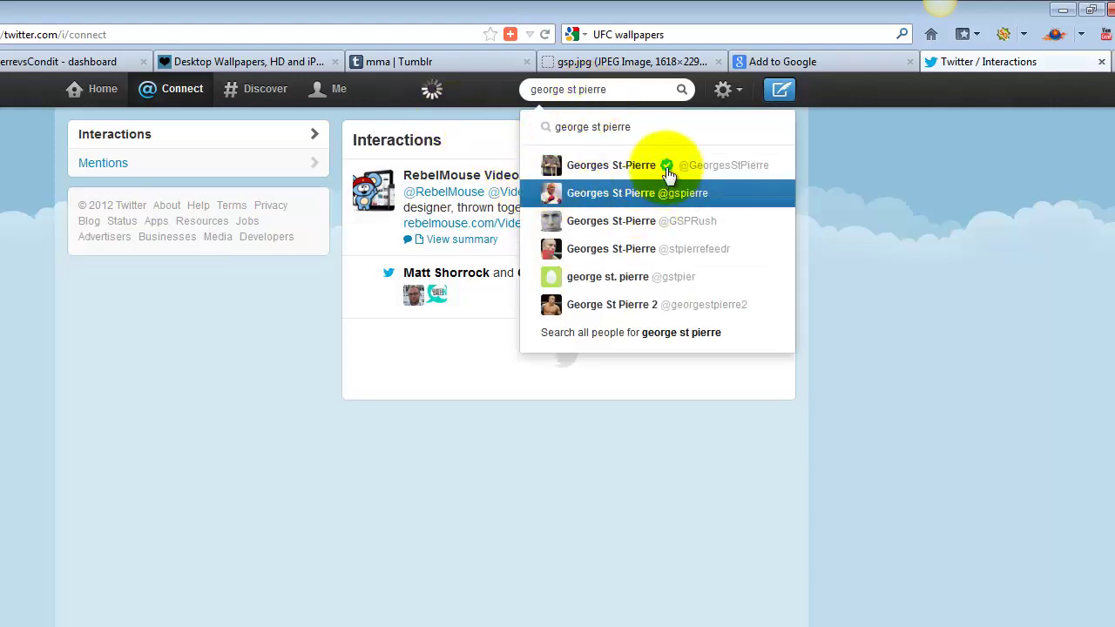
{"action": "key", "text": "Return"}
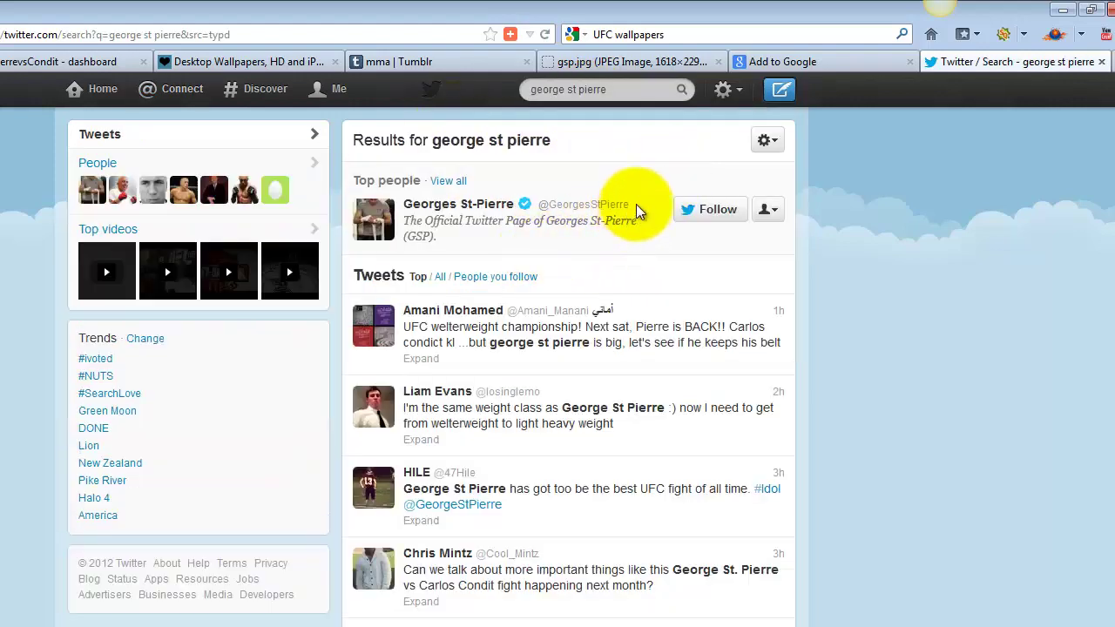
{"action": "left_click_drag", "start_coordinate": [635, 206], "coordinate": [551, 215]}
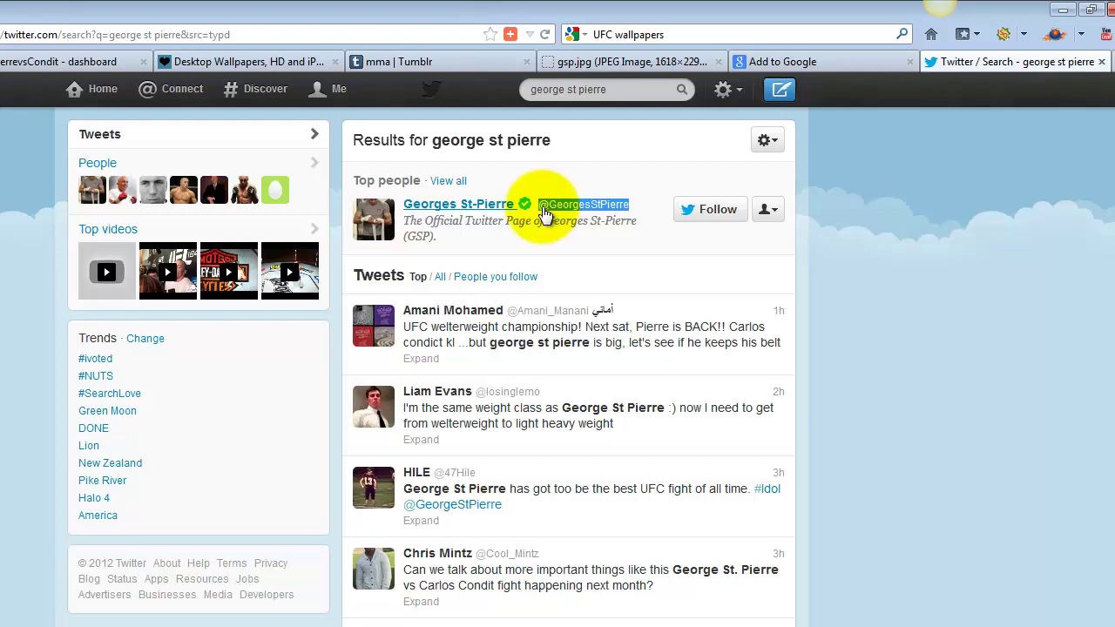
Add GeorgesStPierre, without a duplicate @ sign, to the published Twitter accounts in the RebelMouse dashboard
{"action": "left_click", "coordinate": [52, 62]}
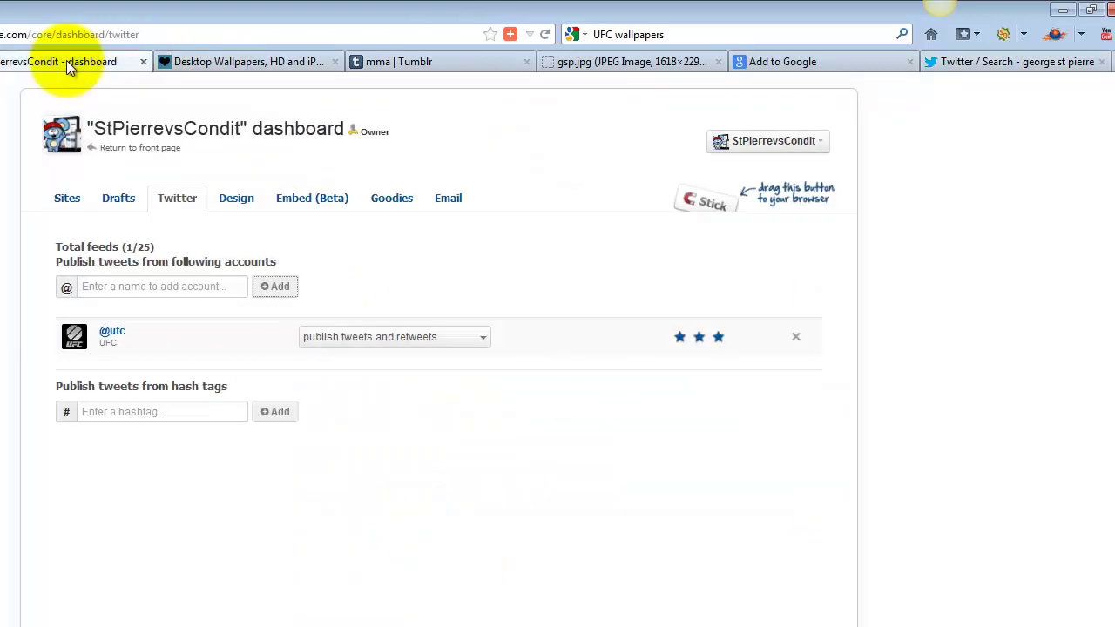
{"action": "left_click", "coordinate": [144, 287]}
{"action": "type", "text": "@GeorgesStPierre"}
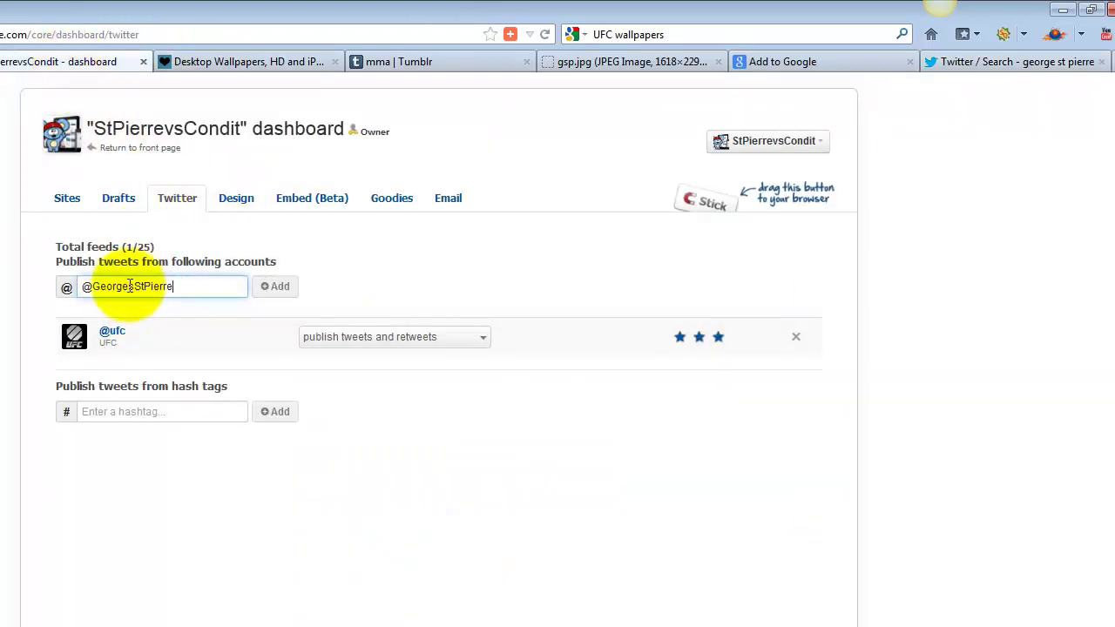
{"action": "left_click_drag", "start_coordinate": [102, 292], "coordinate": [55, 289]}
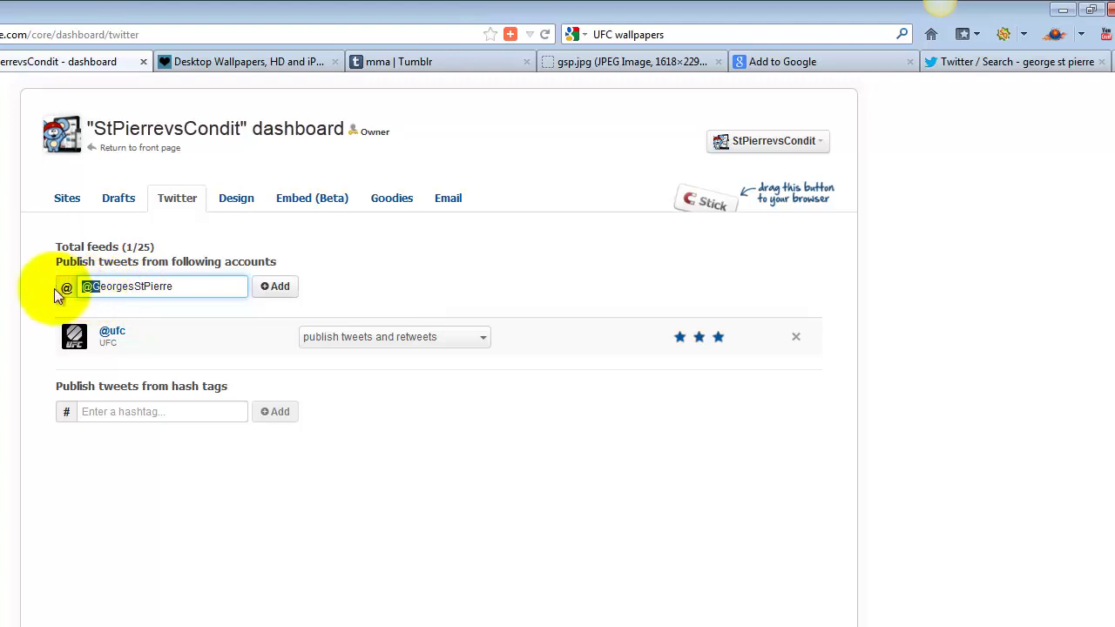
{"action": "type", "text": "G"}
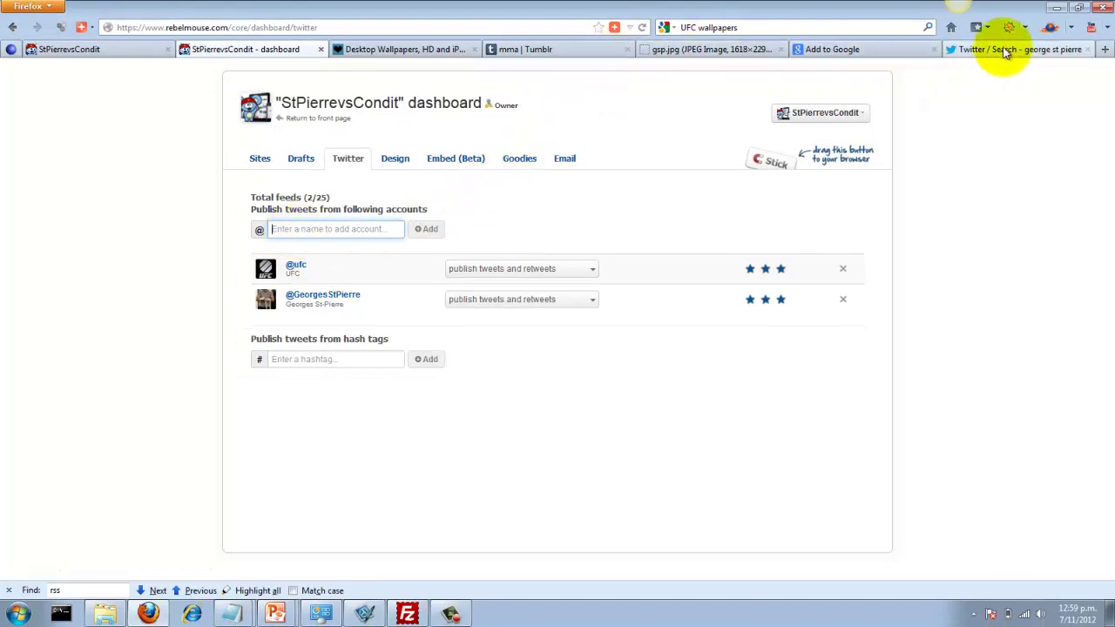
Search Twitter for Carlos Condit, open the verified profile and copy the handle CarlosCondit without the @ sign
{"action": "left_click", "coordinate": [980, 52]}
{"action": "left_click", "coordinate": [716, 72]}
{"action": "type", "text": "C"}
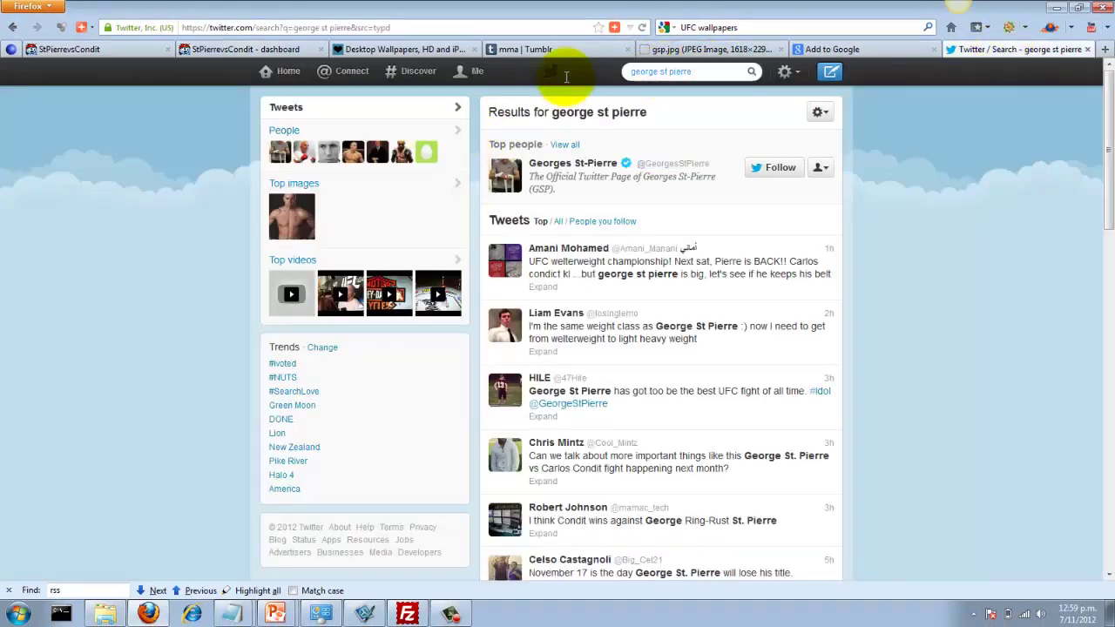
{"action": "type", "text": "arlos"}
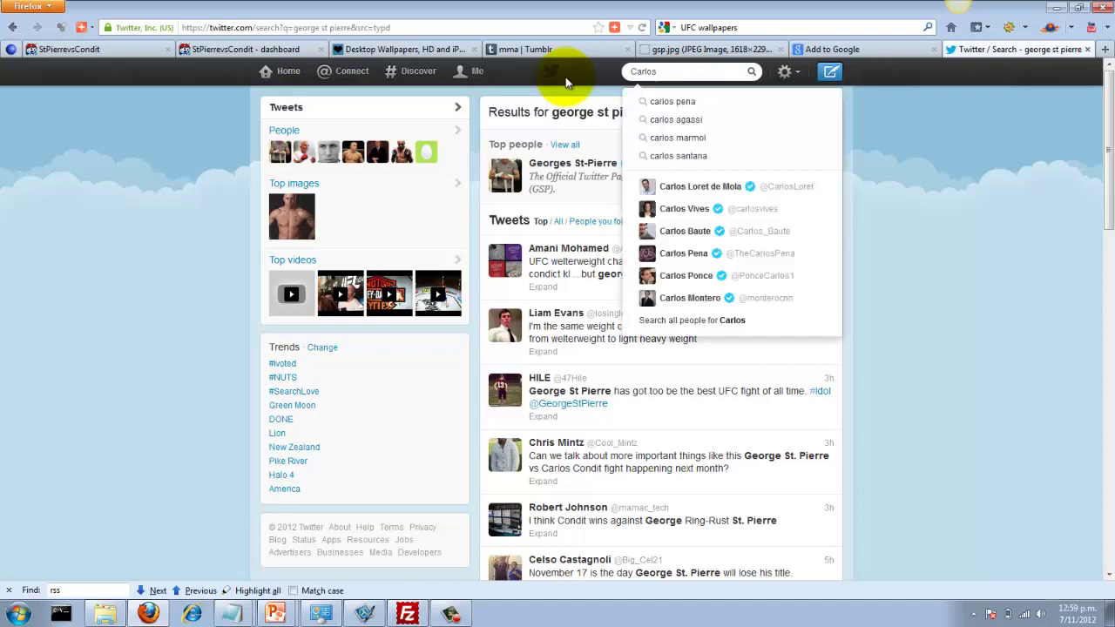
{"action": "type", "text": " Condit"}
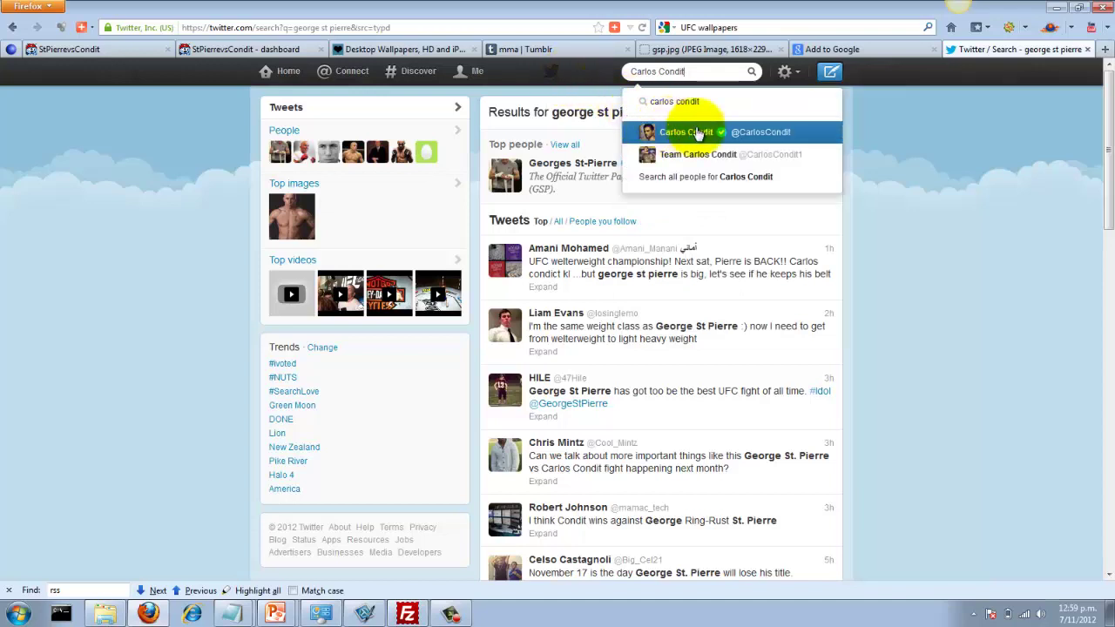
{"action": "left_click", "coordinate": [739, 131]}
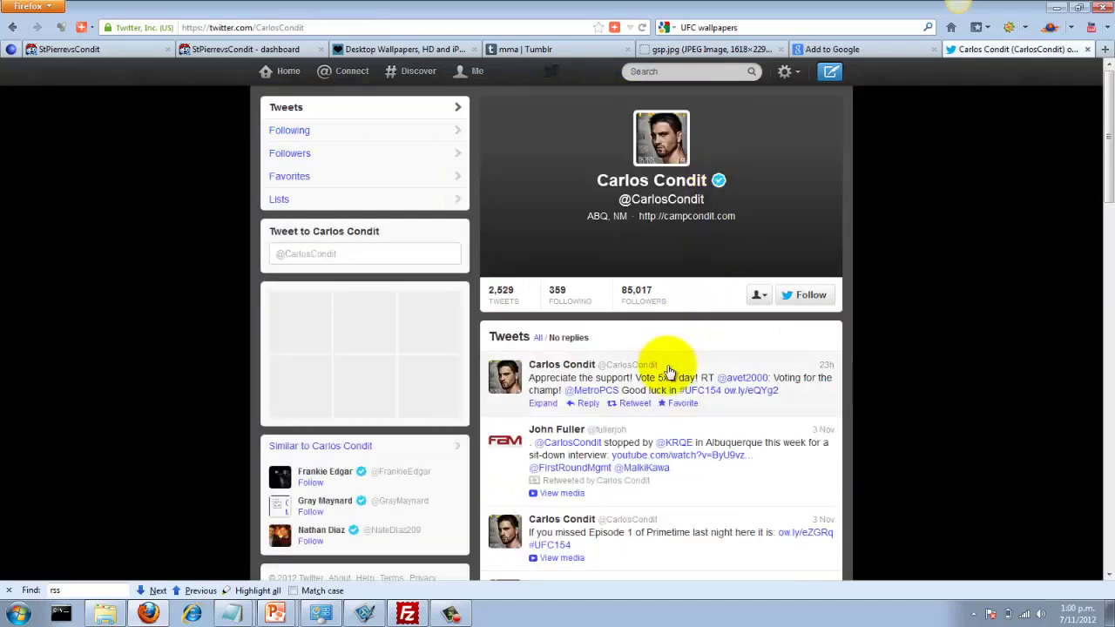
{"action": "double_click", "coordinate": [615, 366]}
{"action": "key", "text": "ctrl+c"}
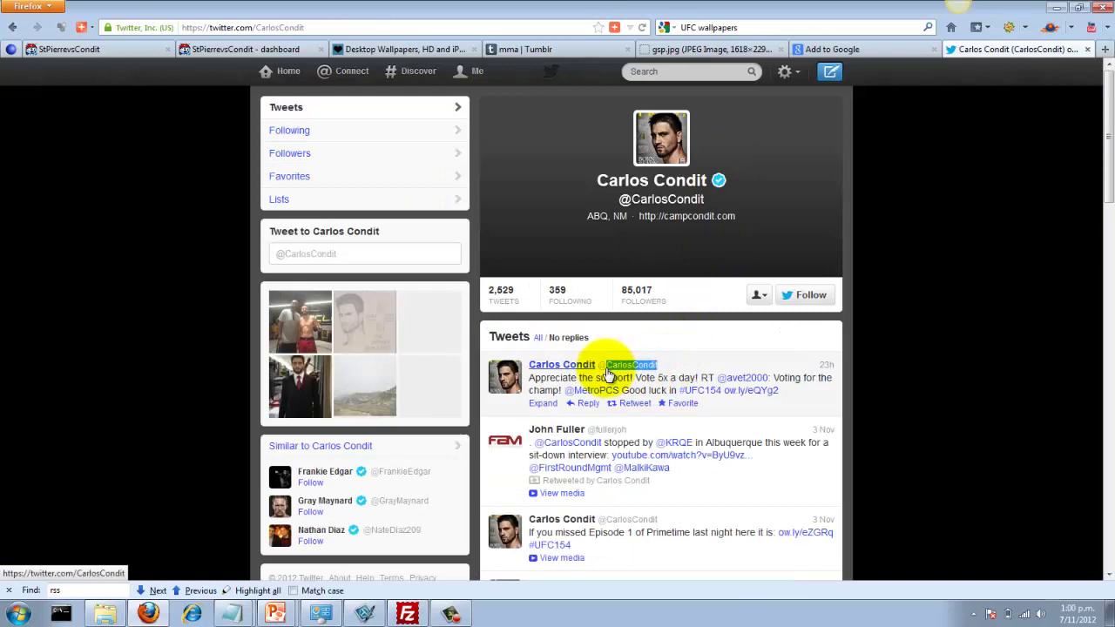
Enter the copied handle CarlosCondit as another account to publish tweets from in the RebelMouse dashboard
{"action": "left_click", "coordinate": [239, 49]}
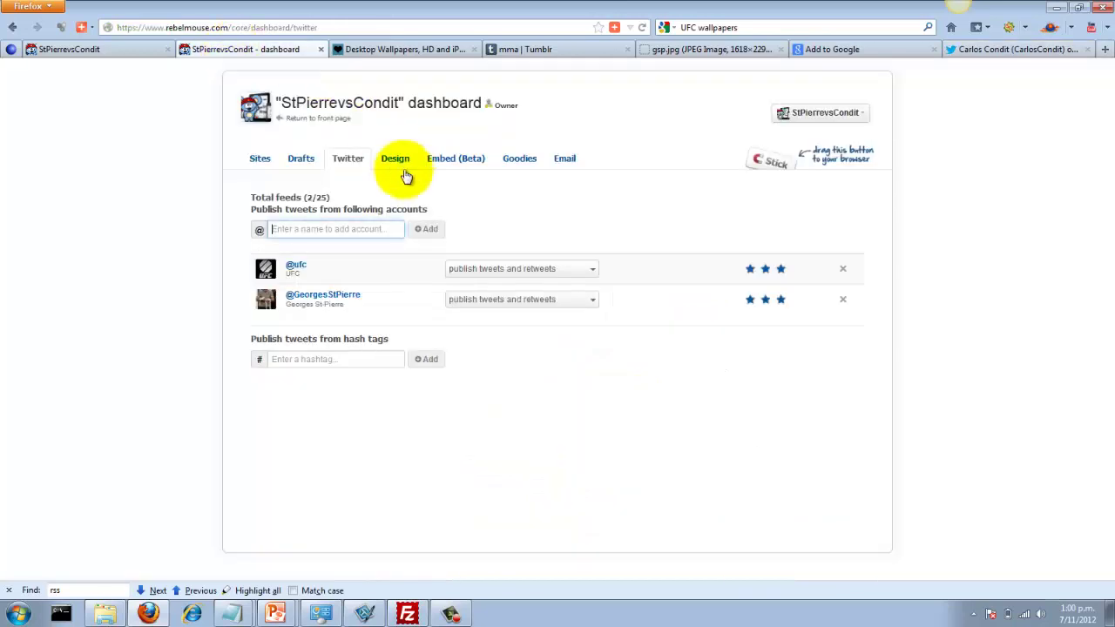
{"action": "left_click", "coordinate": [328, 231]}
{"action": "key", "text": "ctrl+v"}
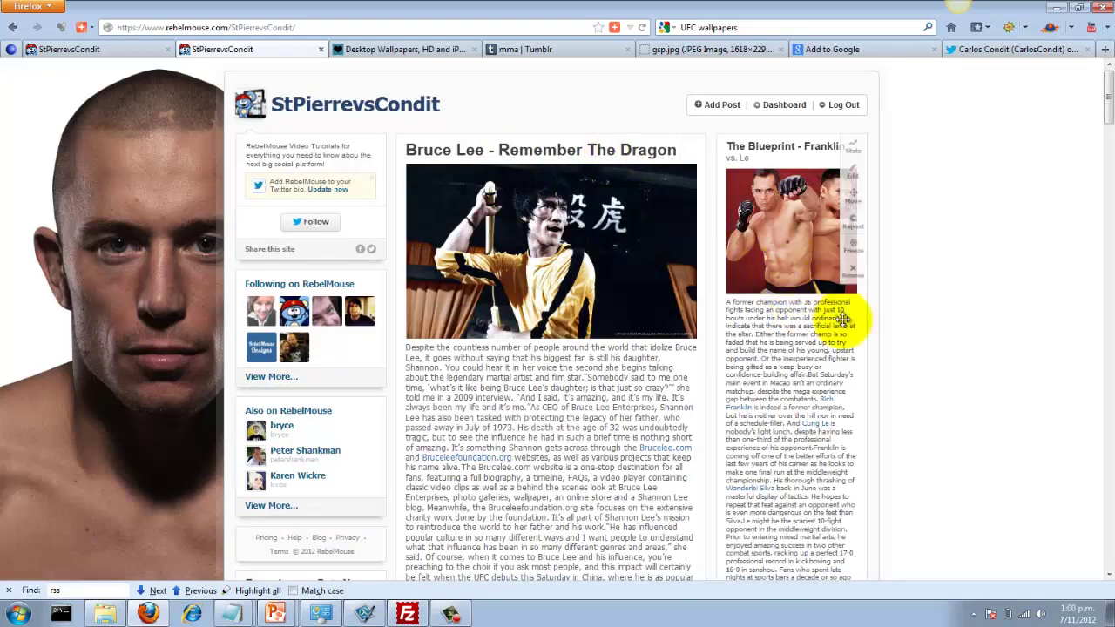
Review the imported UFC posts on the StPierrevsCondit front page and delete the "Bruce Lee - Remember The Dragon" post
{"action": "left_click_drag", "start_coordinate": [1107, 130], "coordinate": [1105, 209]}
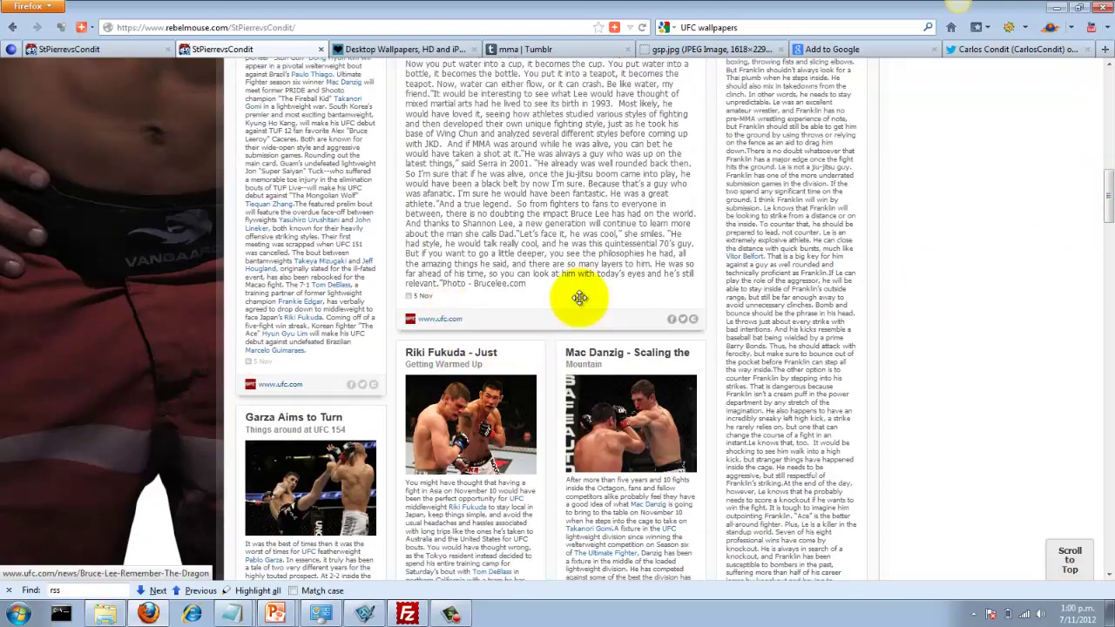
{"action": "scroll", "coordinate": [677, 234], "scroll_direction": "up", "scroll_amount": 20}
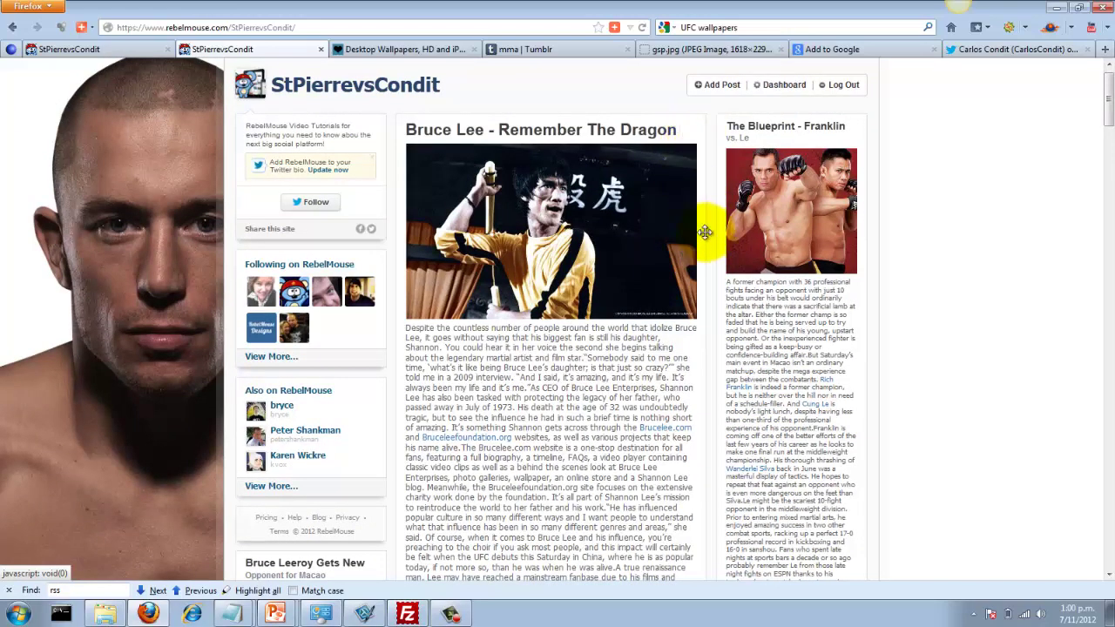
{"action": "left_click", "coordinate": [692, 253]}
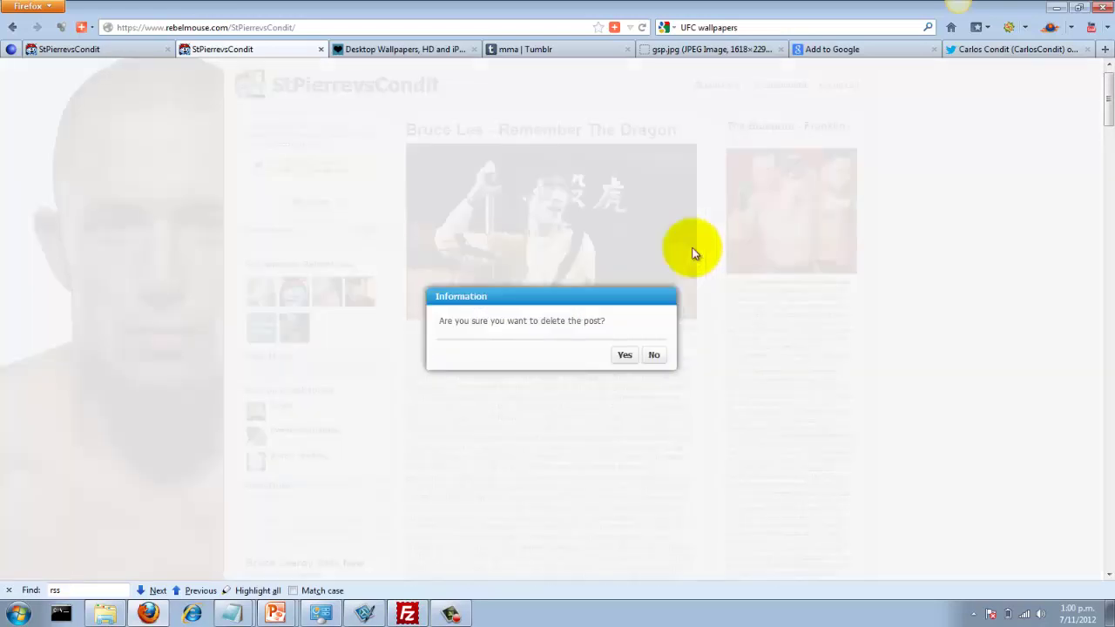
{"action": "left_click", "coordinate": [621, 354]}
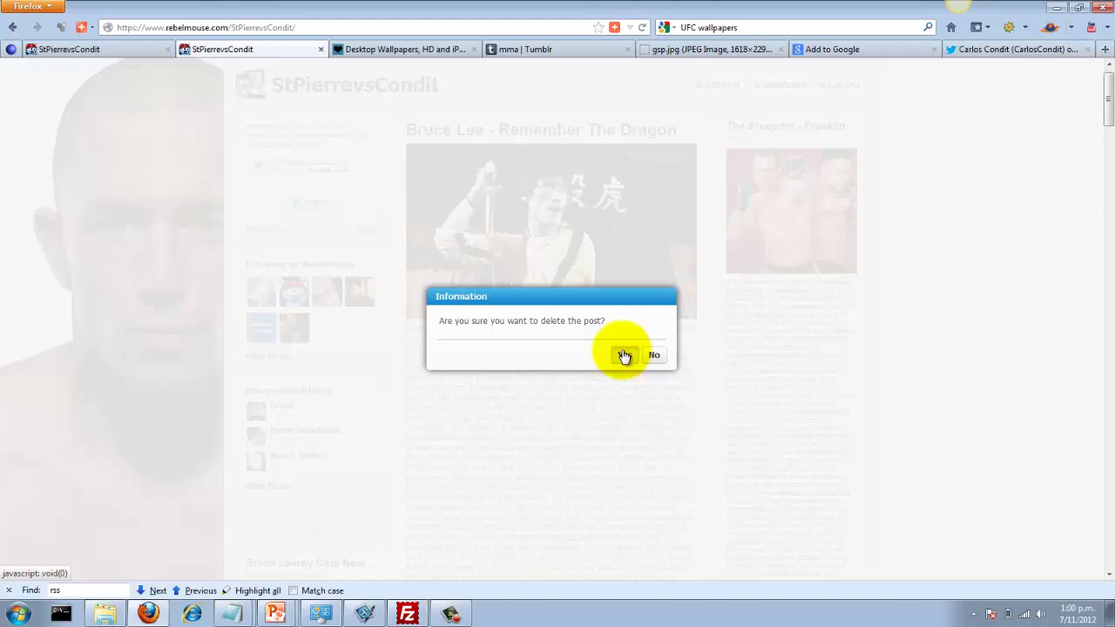